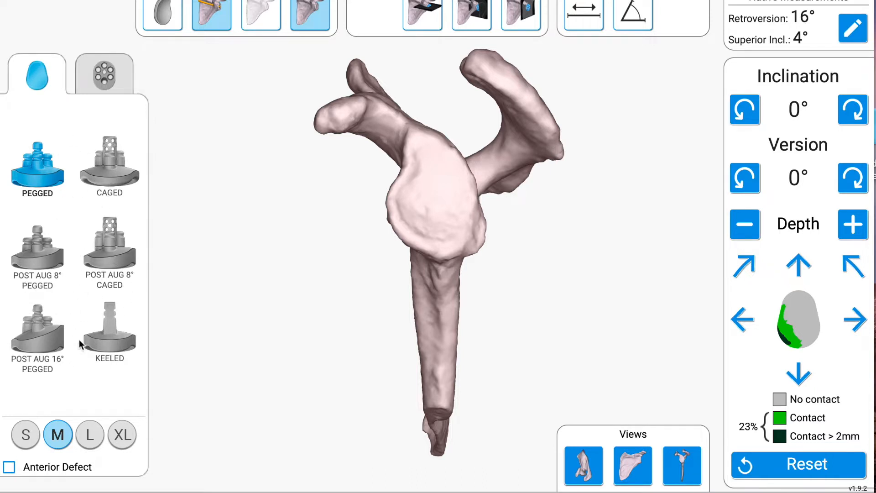
Choose the Post Aug 16° Pegged glenoid implant, seat it deeper into the bone and shift it one step inferiorly.
click(50, 340)
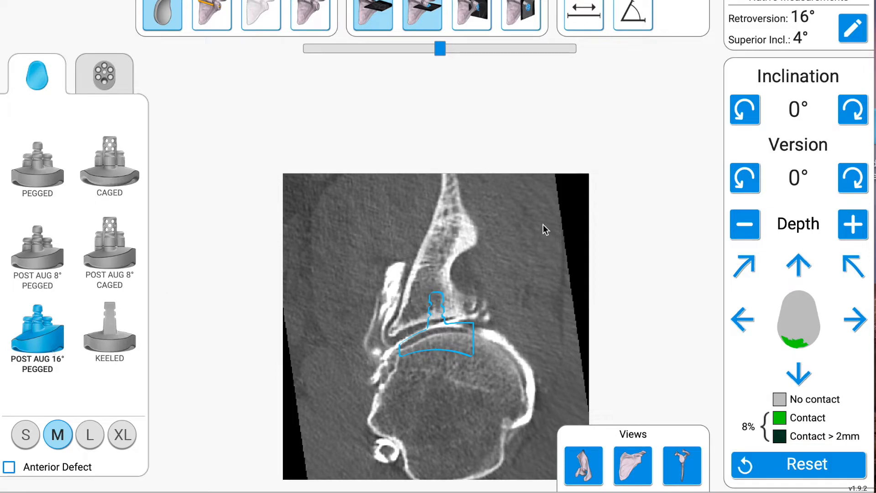
click(854, 226)
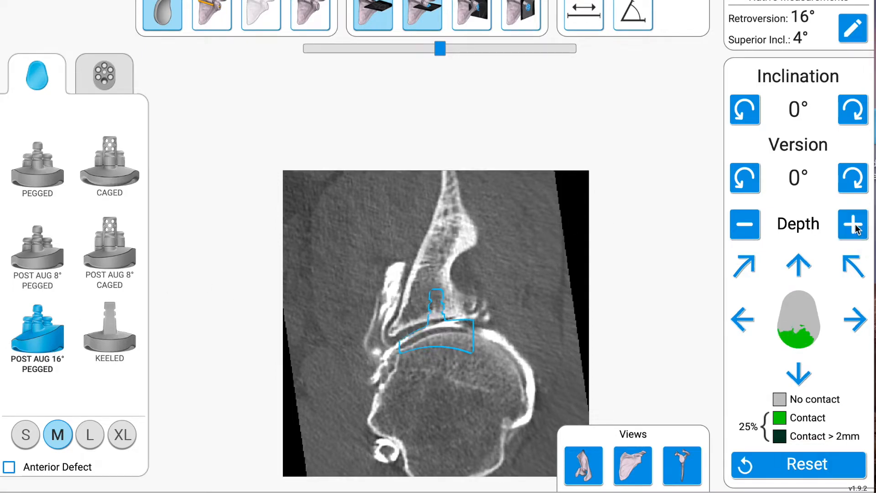
click(854, 226)
click(854, 225)
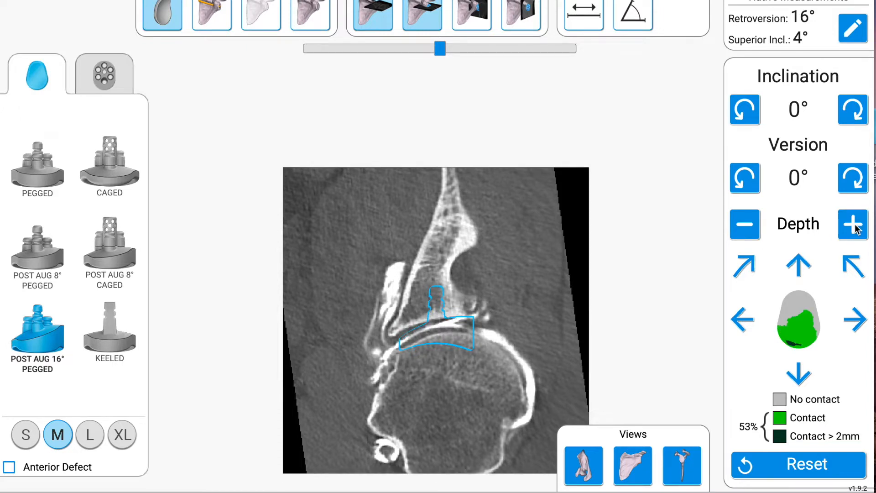
click(749, 225)
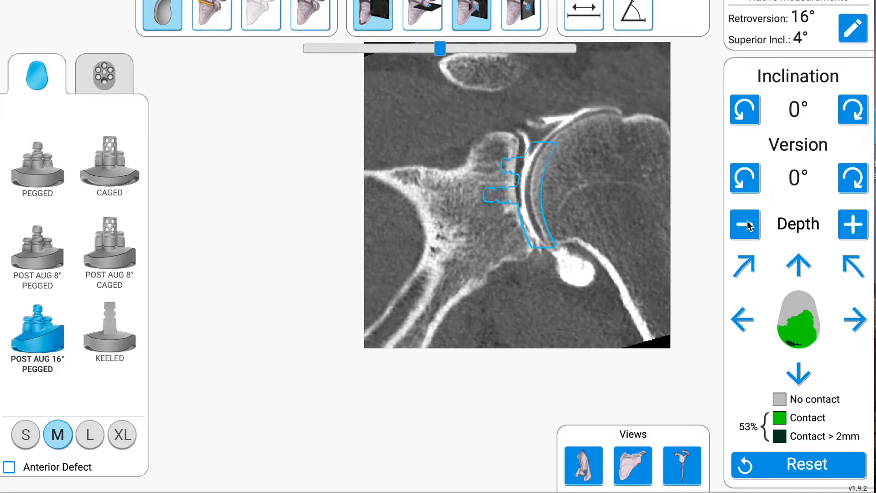
click(803, 375)
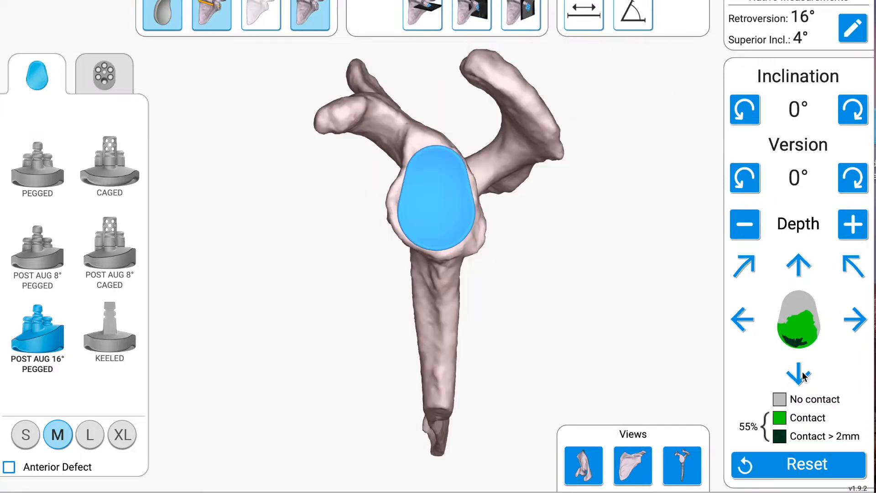
Try the S and L implant sizes on the glenoid face and return to size M.
drag(530, 294, 507, 301)
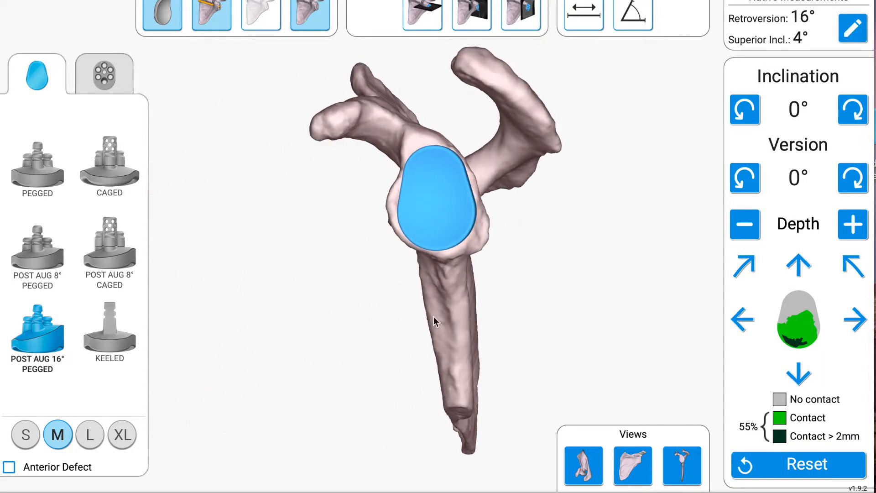
click(25, 435)
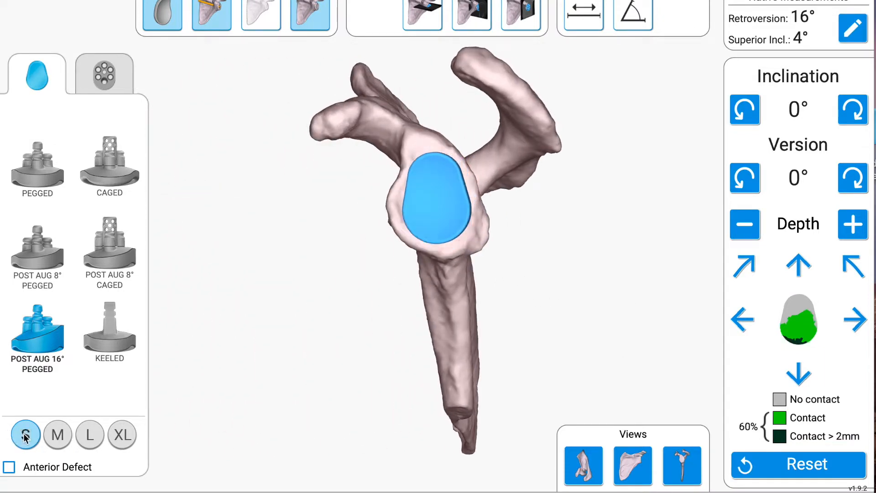
click(54, 436)
click(31, 437)
drag(360, 336, 390, 324)
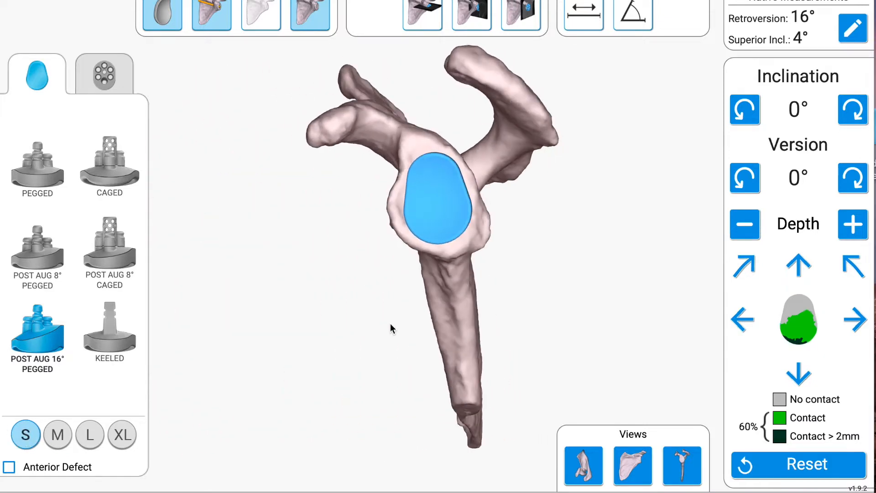
click(93, 434)
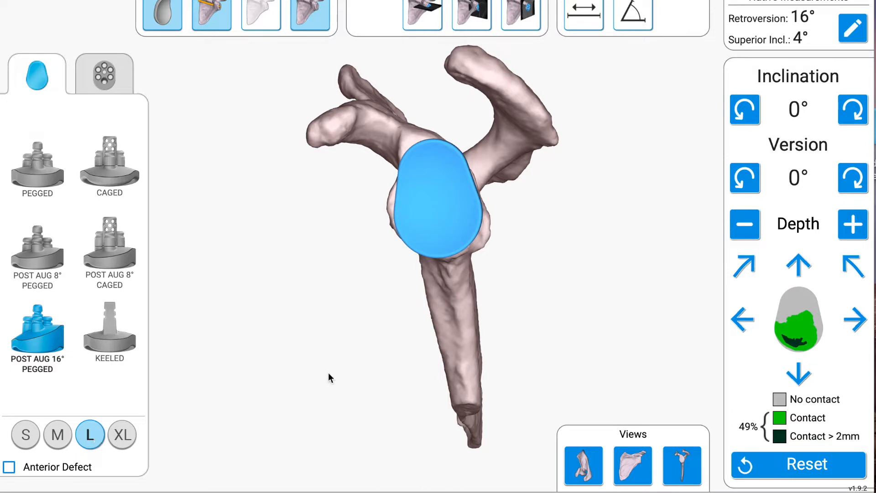
mouse_move(393, 307)
mouse_down()
mouse_move(530, 294)
mouse_move(382, 298)
mouse_move(393, 298)
mouse_up()
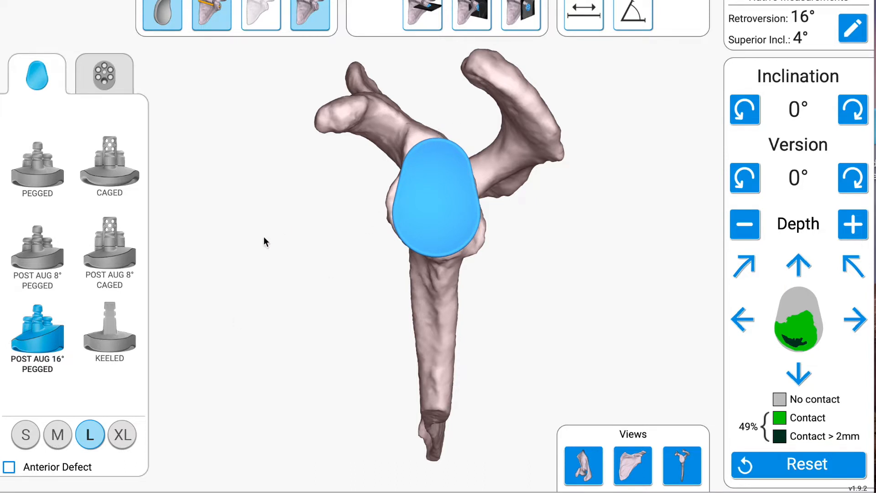
click(61, 434)
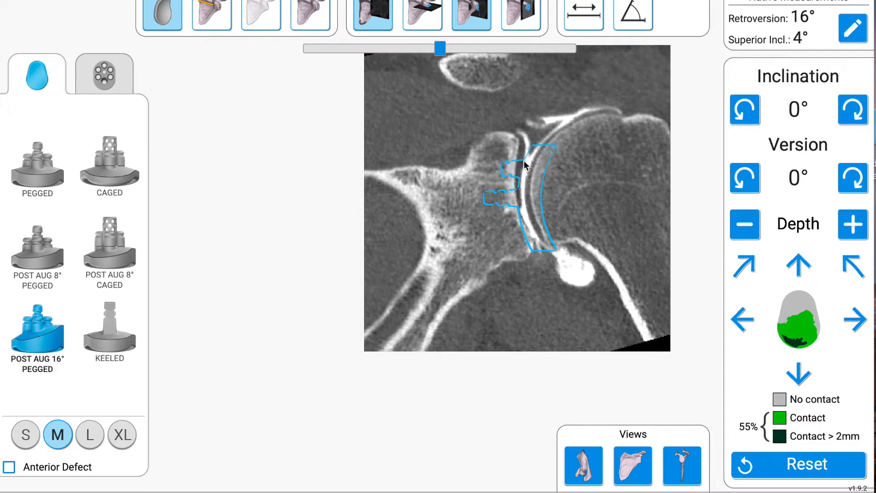
Set the implant's superior inclination to 7° and seat it one step deeper.
click(745, 109)
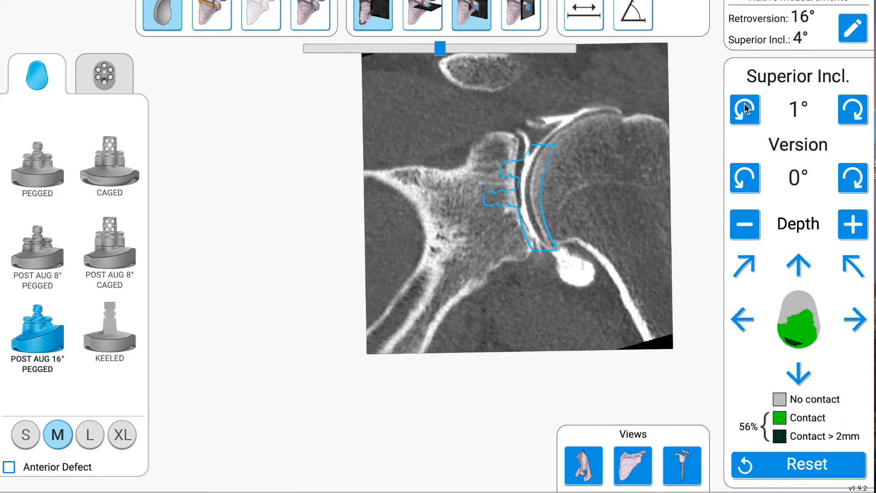
click(745, 109)
click(745, 109)
click(745, 109)
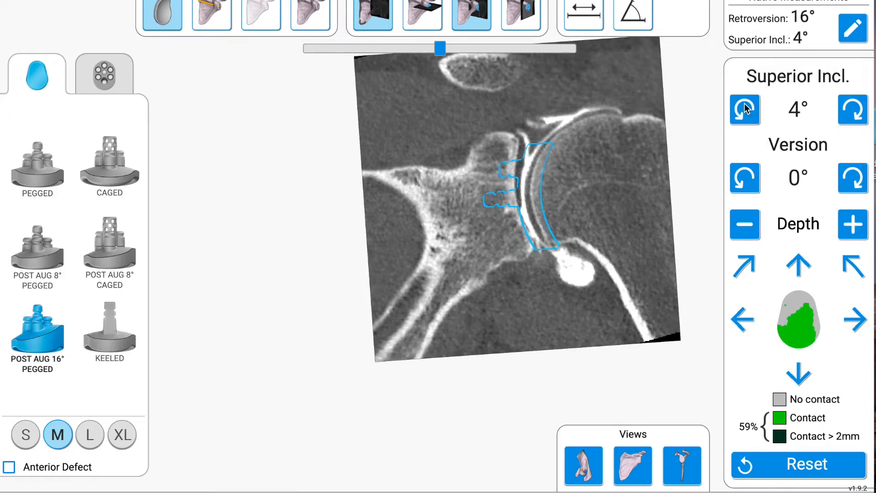
click(745, 110)
click(746, 110)
click(746, 109)
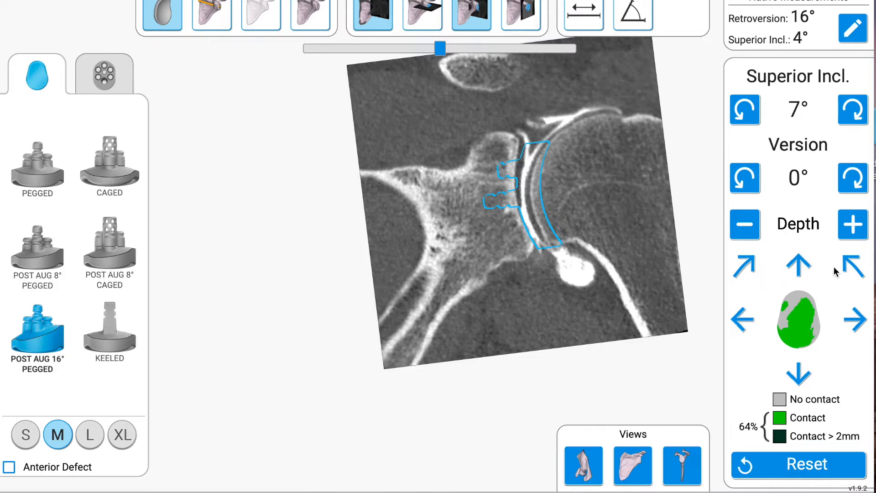
click(851, 228)
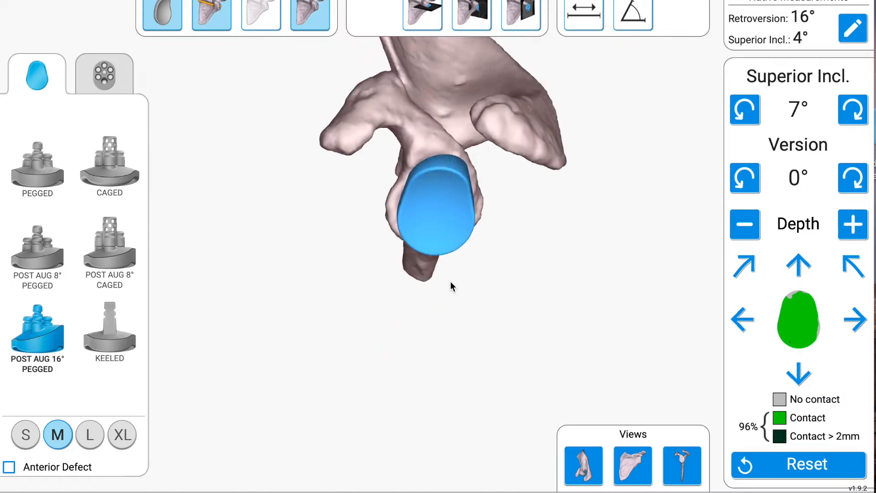
Examine the implant's posterior augment and pegs in the 3D scapula from above, using a temporarily transparent bone.
drag(450, 281, 447, 358)
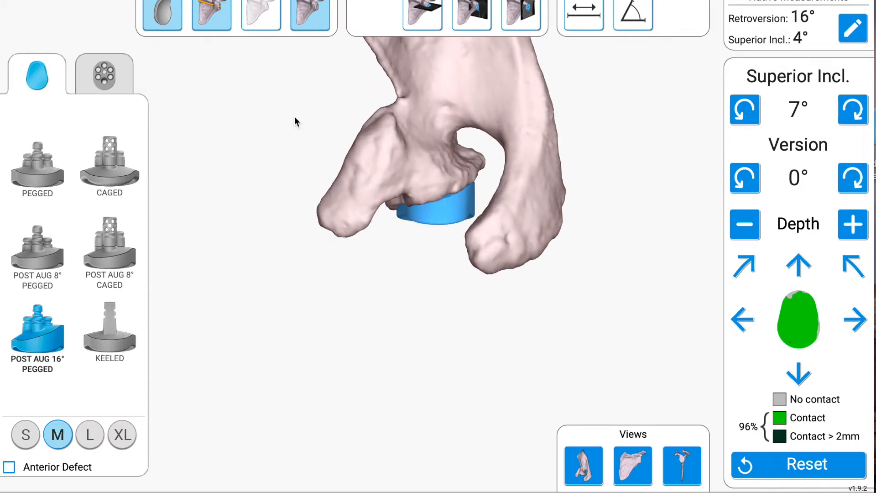
click(267, 18)
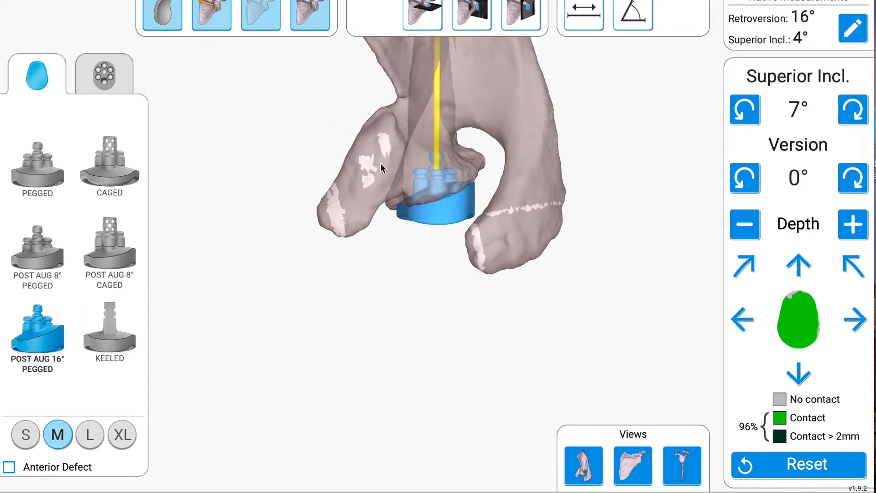
drag(398, 278, 398, 275)
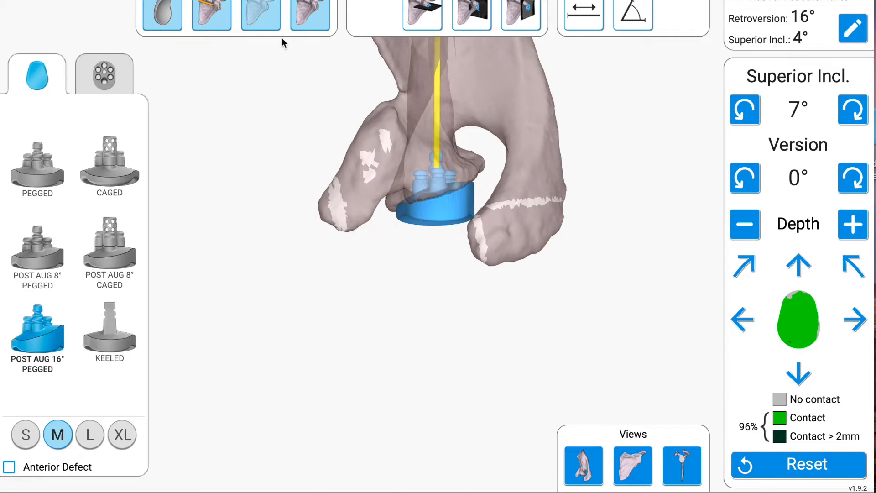
click(273, 24)
drag(408, 194, 403, 80)
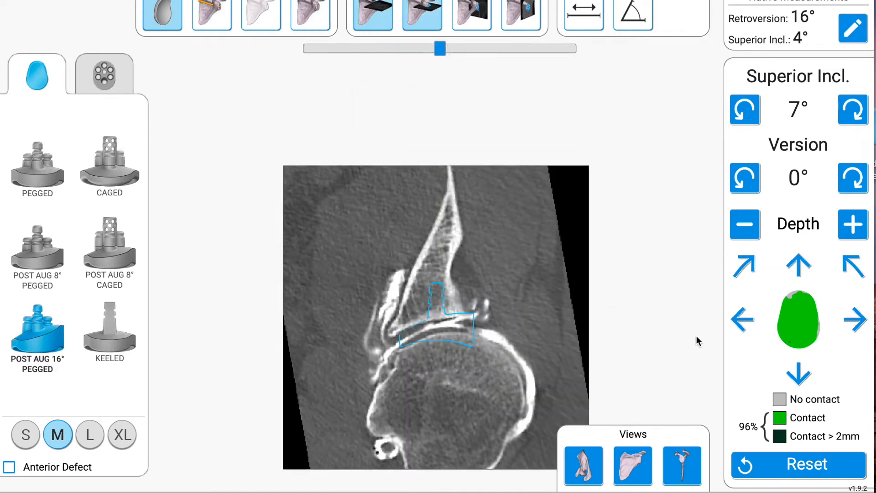
Shift the implant two steps anteriorly and check its seating depth in the coronal CT slice.
click(744, 322)
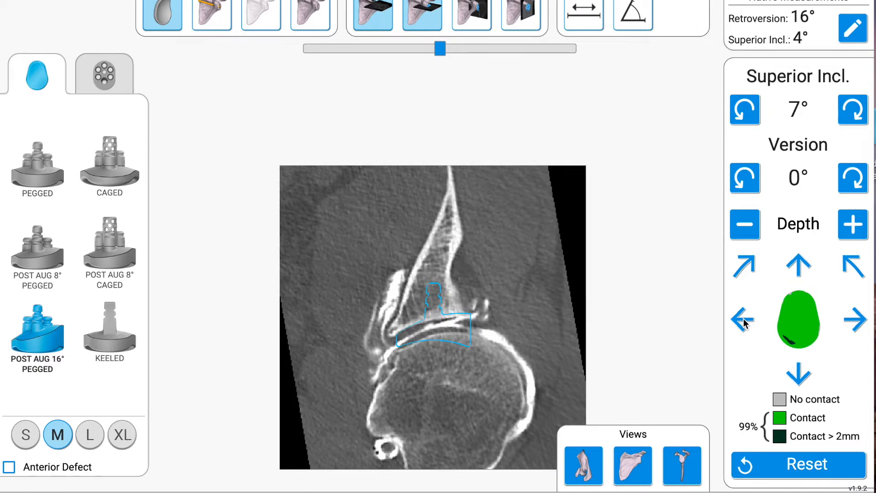
click(743, 322)
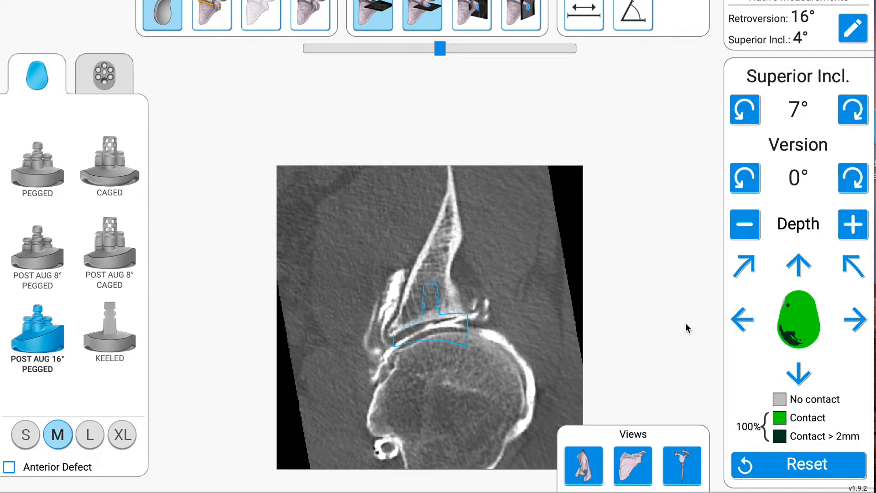
key(c)
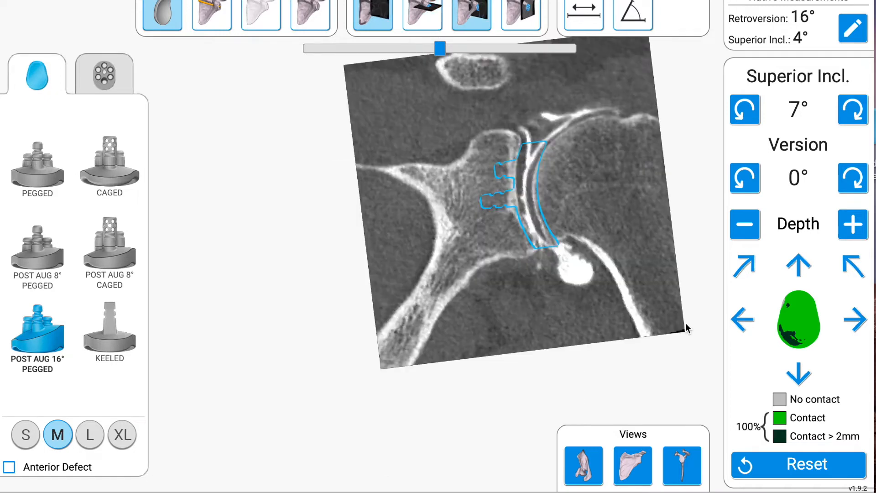
click(743, 226)
click(853, 224)
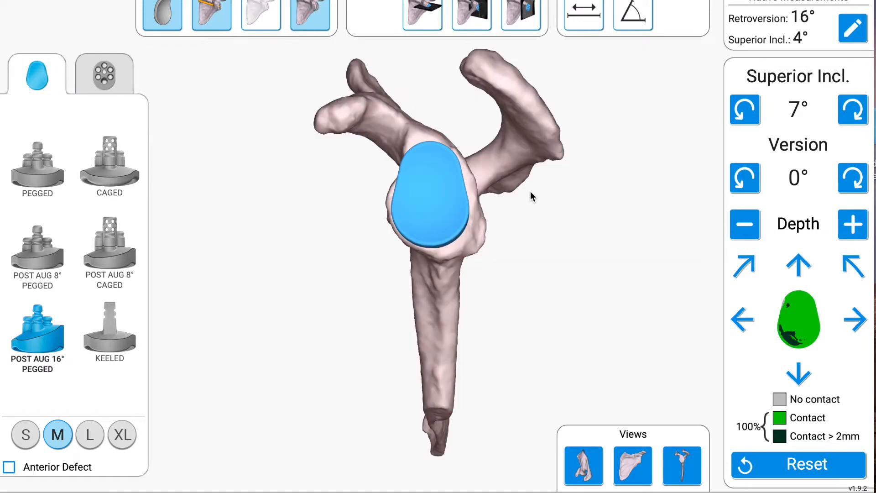
Examine the implant's fit on the 3D scapula and across the coronal and axial CT slices.
drag(530, 190, 533, 211)
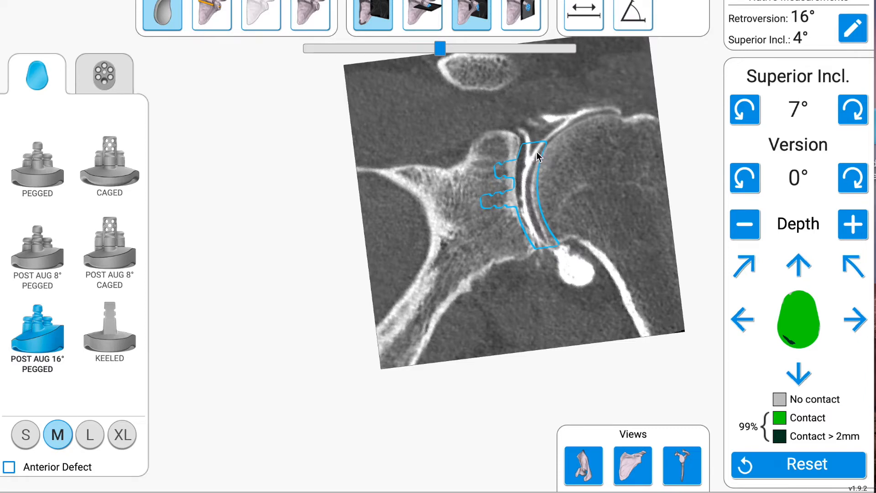
drag(440, 49, 402, 59)
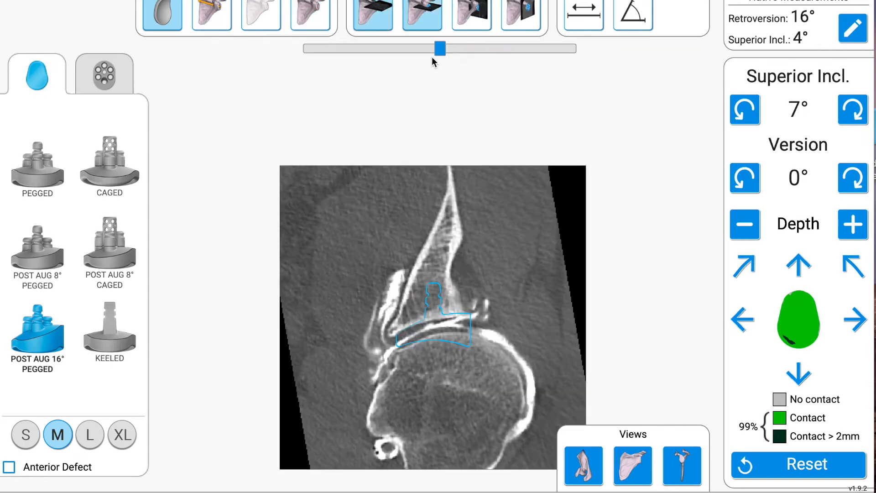
drag(441, 49, 370, 69)
drag(460, 65, 441, 68)
drag(369, 67, 404, 70)
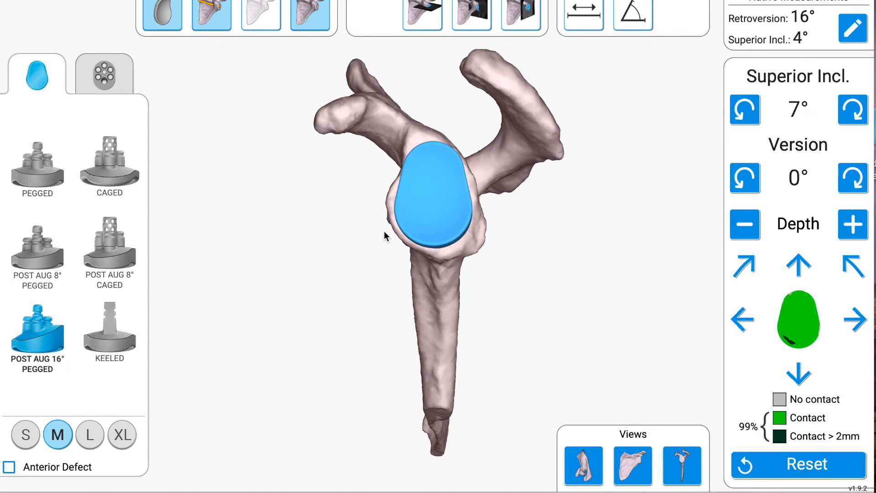
mouse_move(384, 231)
mouse_down()
mouse_move(434, 236)
mouse_move(384, 237)
mouse_up()
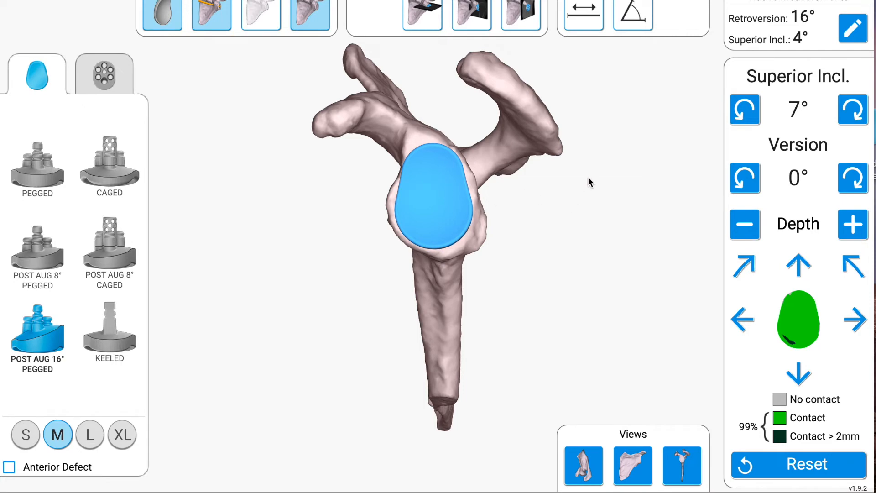
click(794, 115)
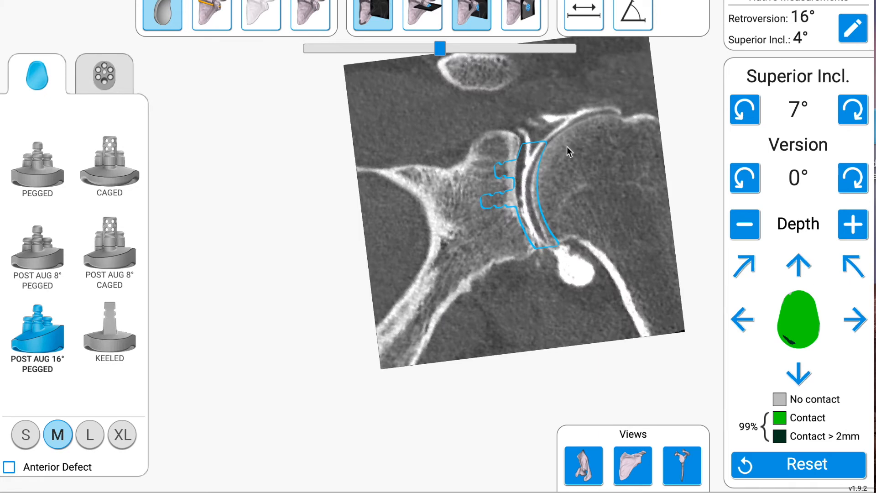
click(514, 145)
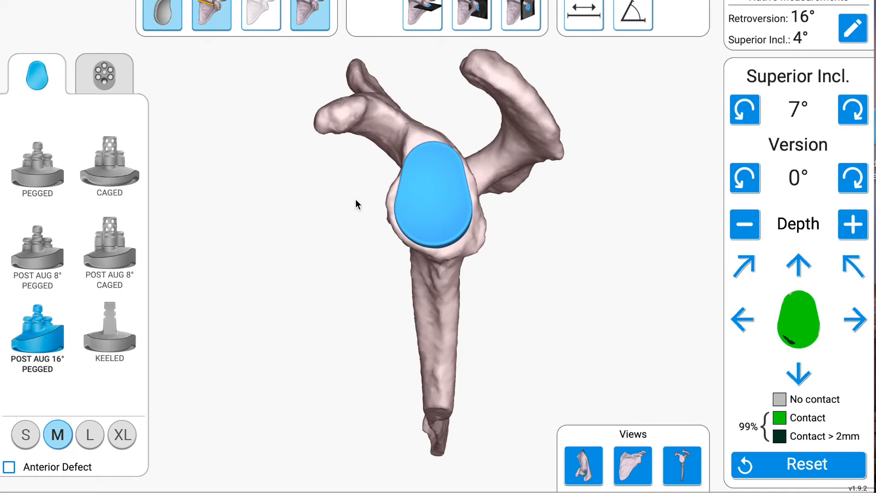
mouse_move(349, 199)
mouse_down()
mouse_move(382, 202)
mouse_move(315, 207)
mouse_move(358, 205)
mouse_up()
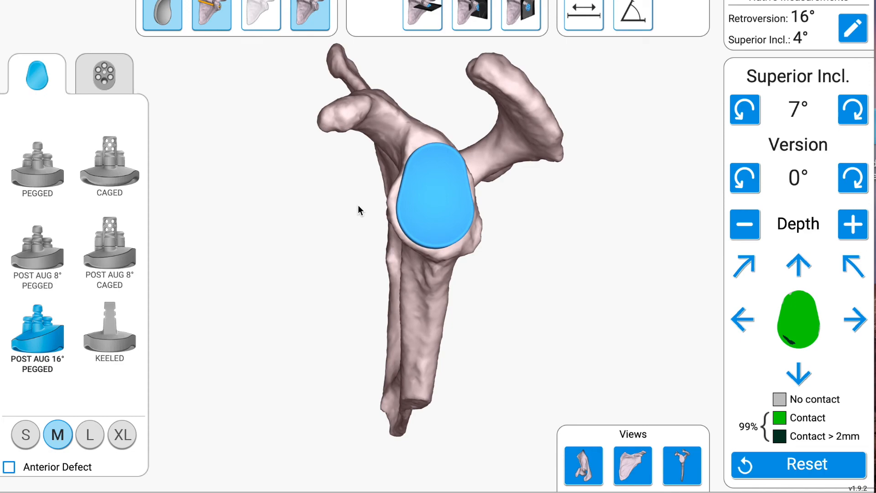